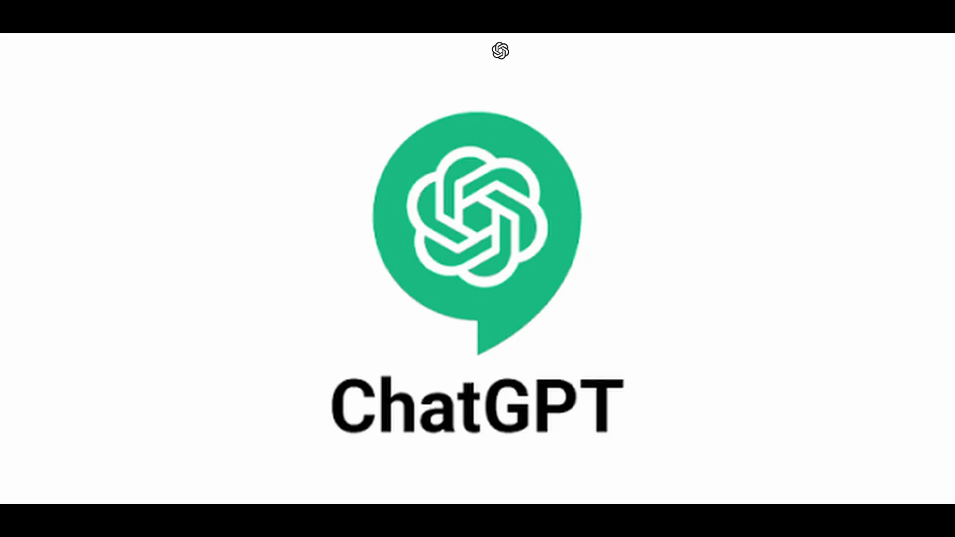
- Prompt ChatGPT for a kids' script about the tallest animals and copy the generated reply
{"action": "type", "text": "ai"}
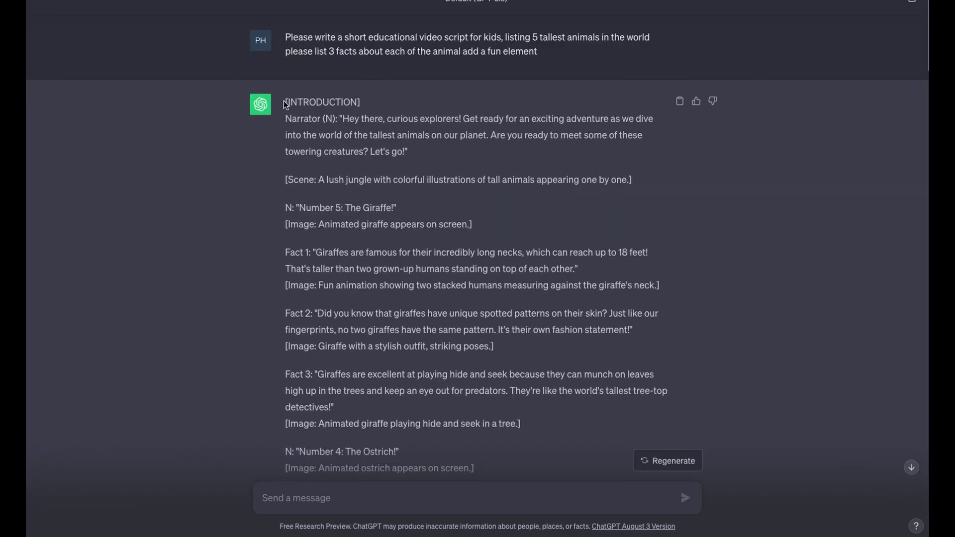
{"action": "left_click_drag", "start_coordinate": [285, 102], "coordinate": [538, 403]}
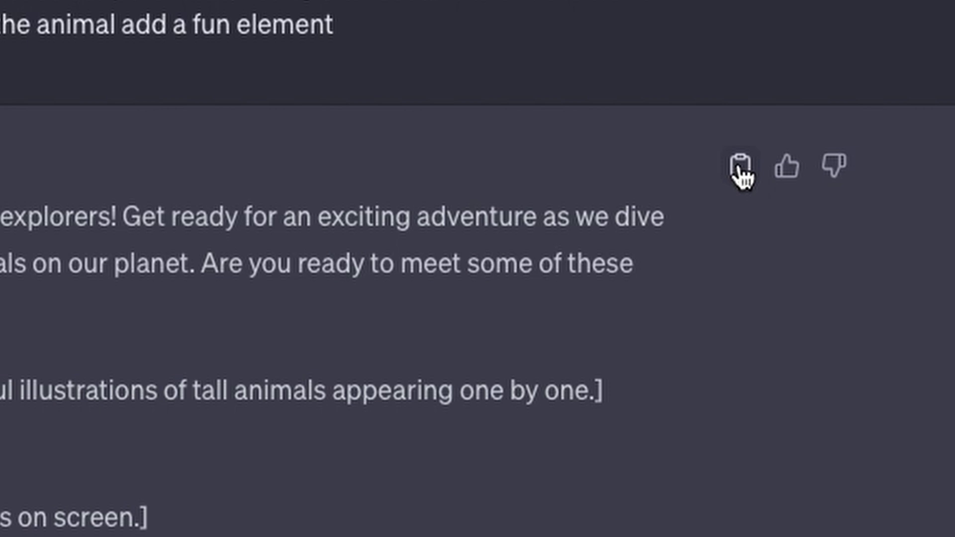
{"action": "left_click", "coordinate": [679, 102]}
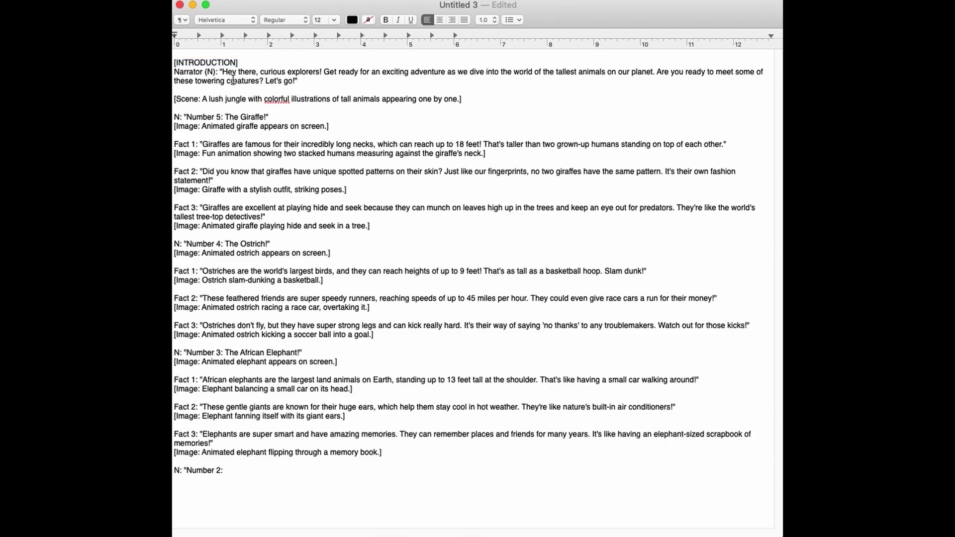
{"action": "left_click_drag", "start_coordinate": [234, 80], "coordinate": [312, 75]}
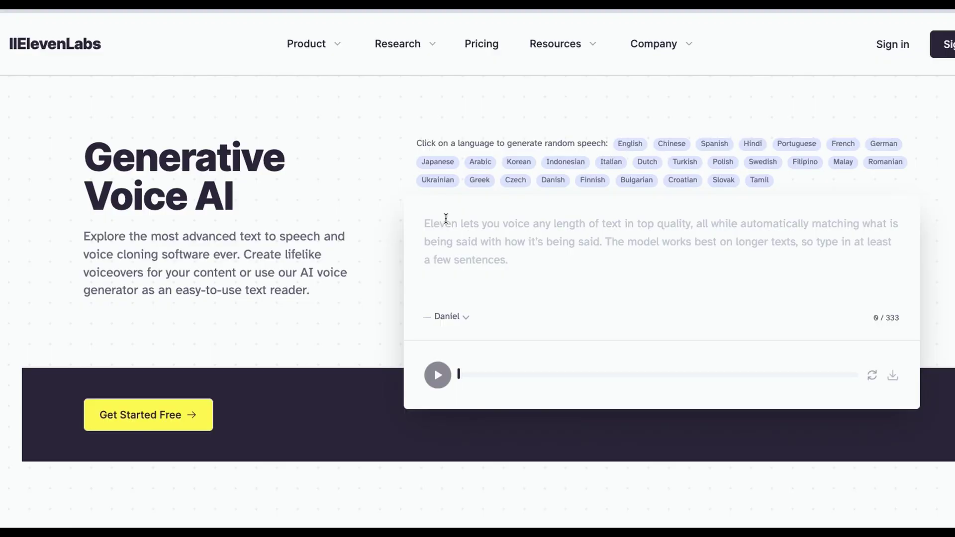
- Generate an ElevenLabs sample speech clip from the typed 'hell' text, then scroll down the page
{"action": "type", "text": "hello"}
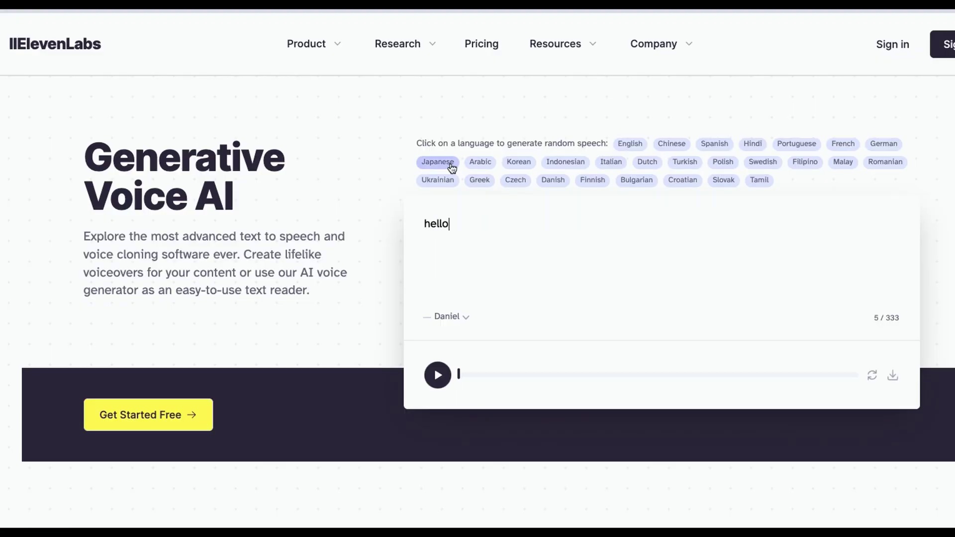
{"action": "left_click", "coordinate": [445, 380]}
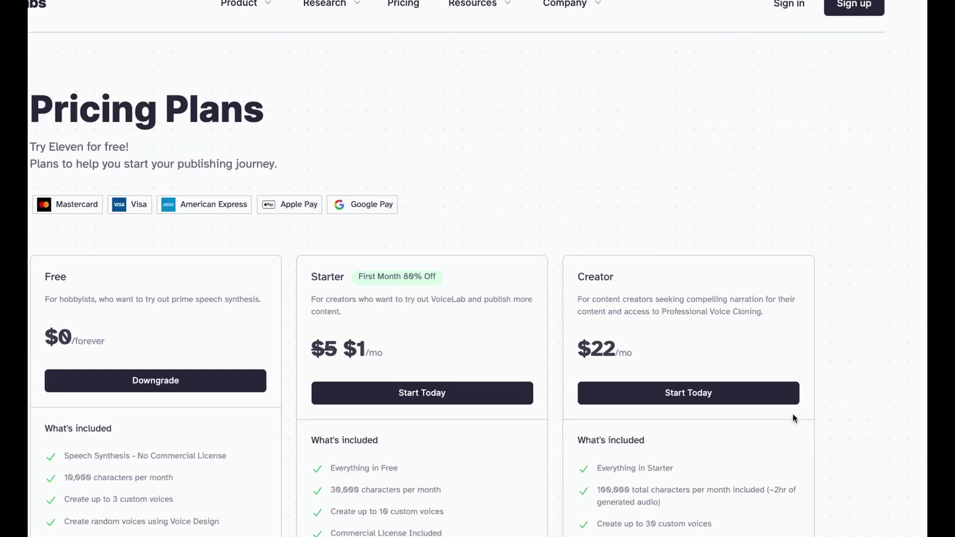
{"action": "scroll", "coordinate": [792, 417], "scroll_direction": "down", "scroll_amount": 10}
{"action": "scroll", "coordinate": [791, 416], "scroll_direction": "down", "scroll_amount": 10}
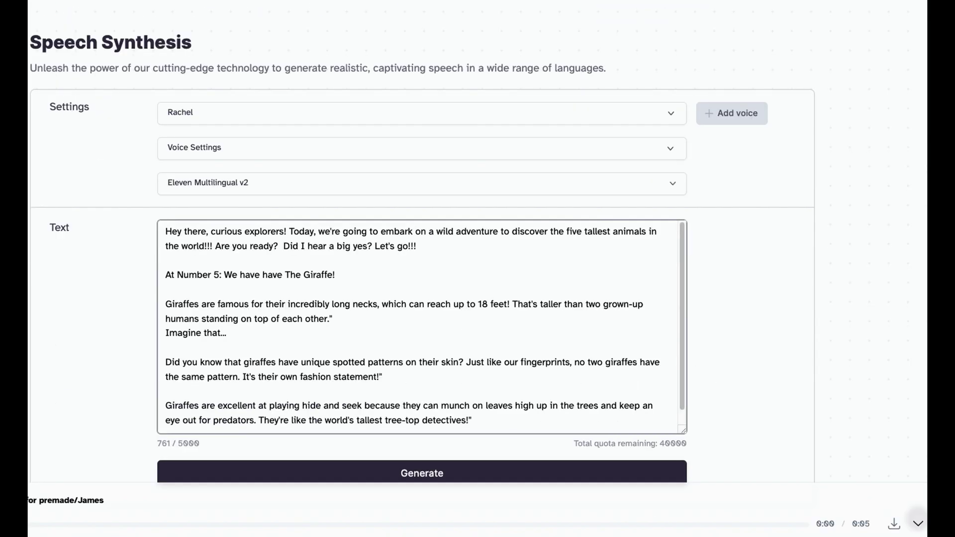
- Delete the stray closing quote and add the line 'I bet you love hide and seek....' to the script
{"action": "left_click", "coordinate": [343, 317]}
{"action": "key", "text": "BackSpace"}
{"action": "scroll", "coordinate": [254, 334], "scroll_direction": "down", "scroll_amount": 1}
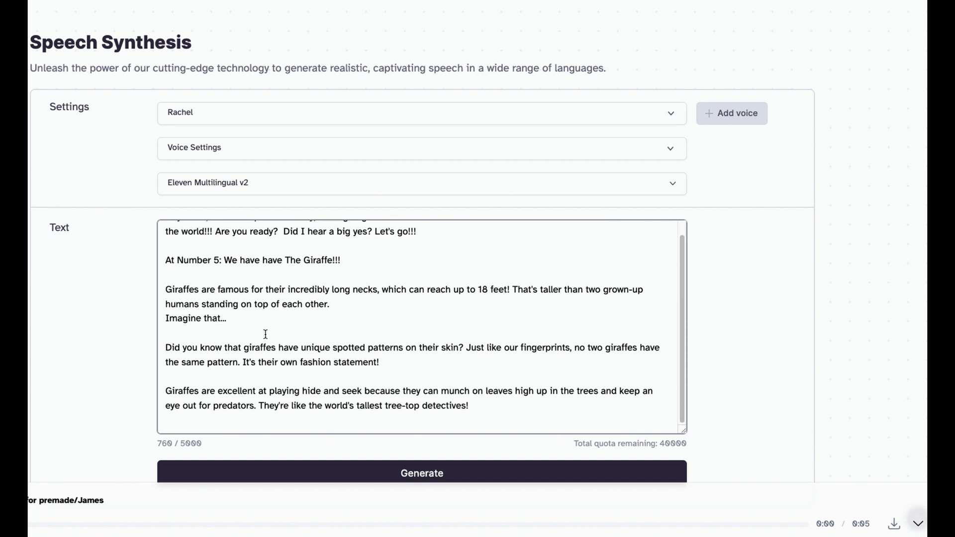
{"action": "scroll", "coordinate": [265, 334], "scroll_direction": "down", "scroll_amount": 1}
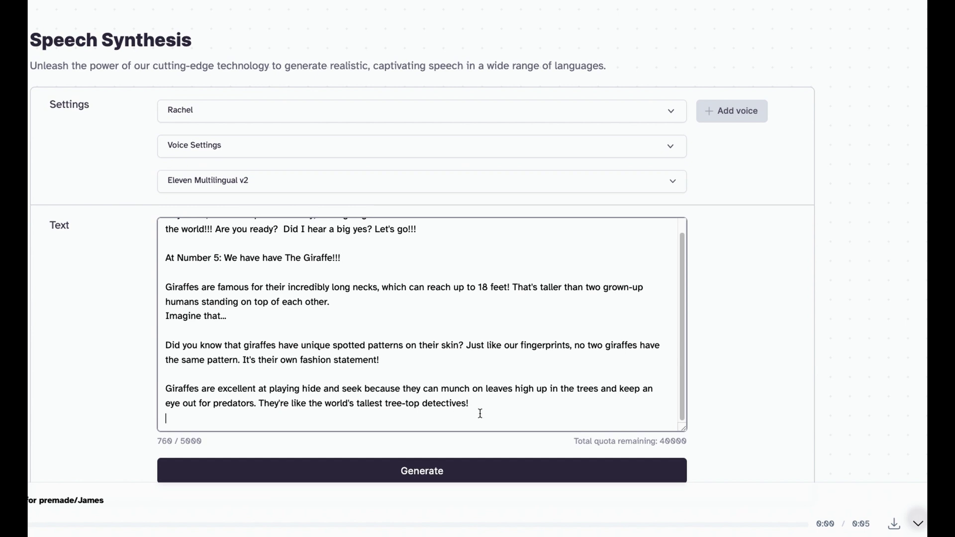
{"action": "type", "text": "I bet you love hide and seek...."}
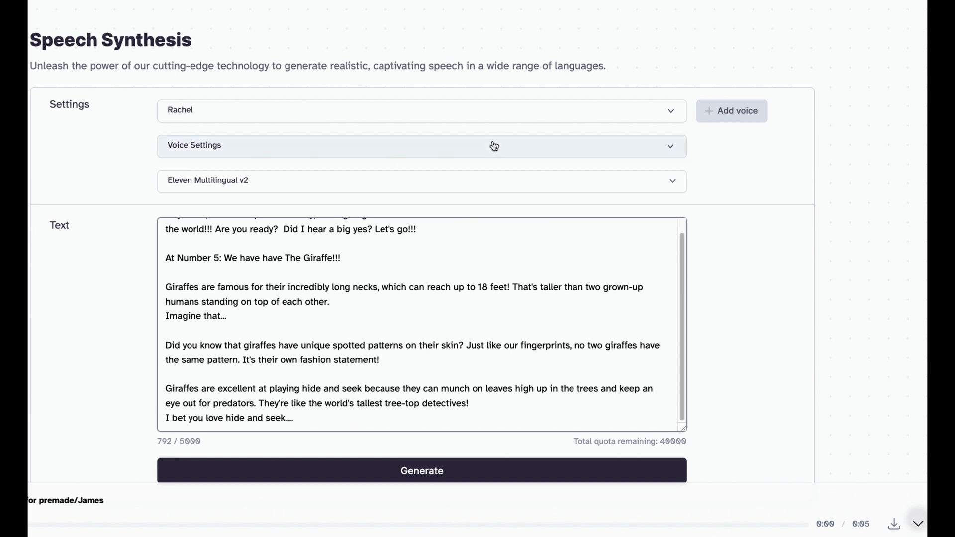
{"action": "left_click", "coordinate": [671, 115]}
- Preview voices, pick Bella as the narrator, and generate the narration audio
{"action": "left_click", "coordinate": [172, 158]}
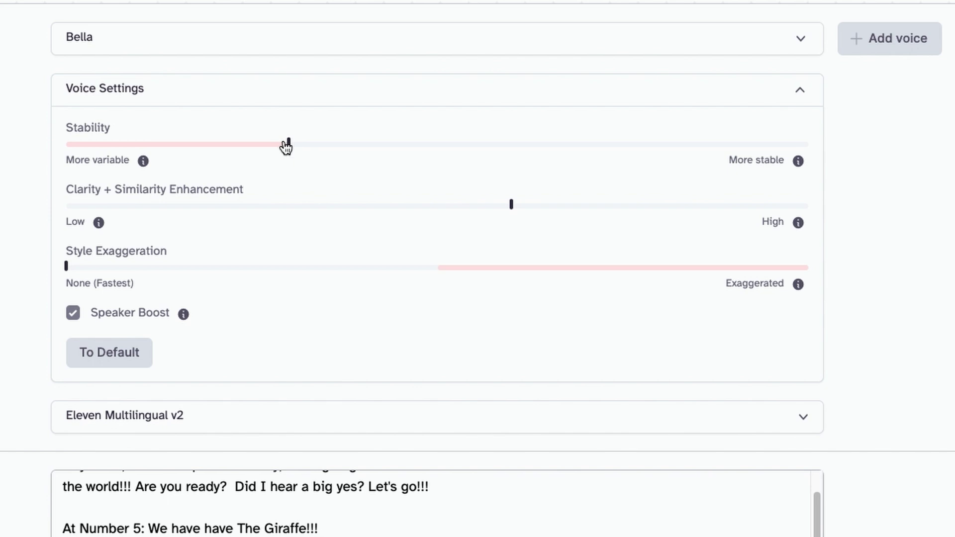
{"action": "mouse_move", "coordinate": [290, 147]}
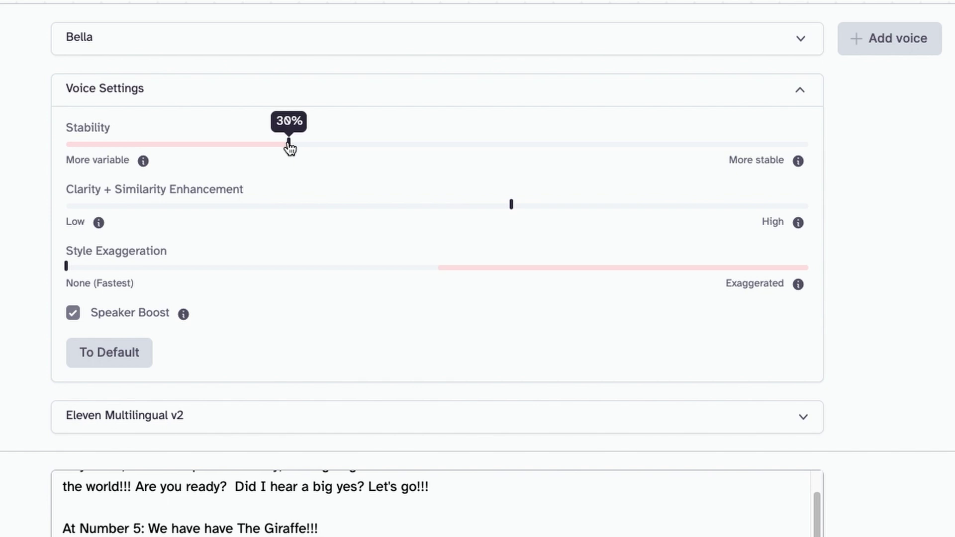
{"action": "mouse_move", "coordinate": [512, 208]}
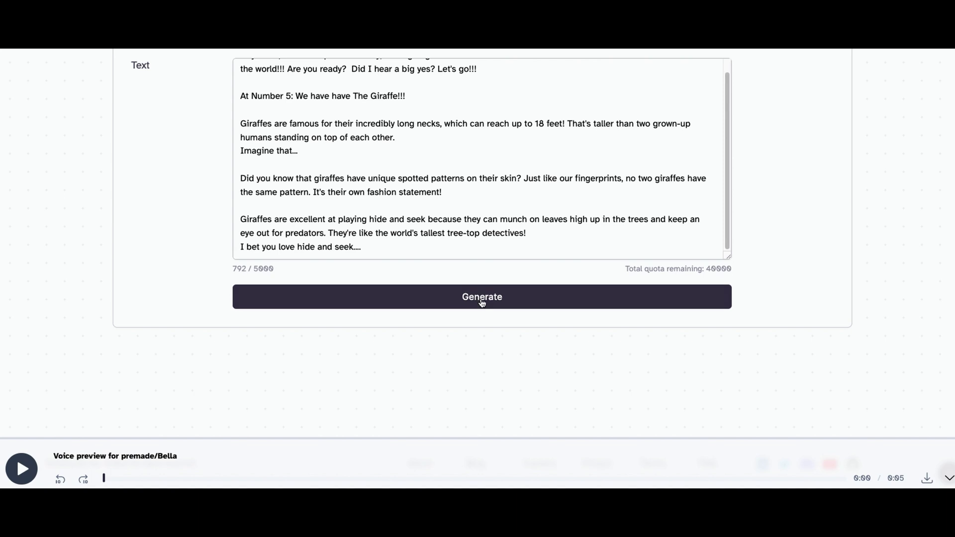
{"action": "left_click", "coordinate": [481, 300]}
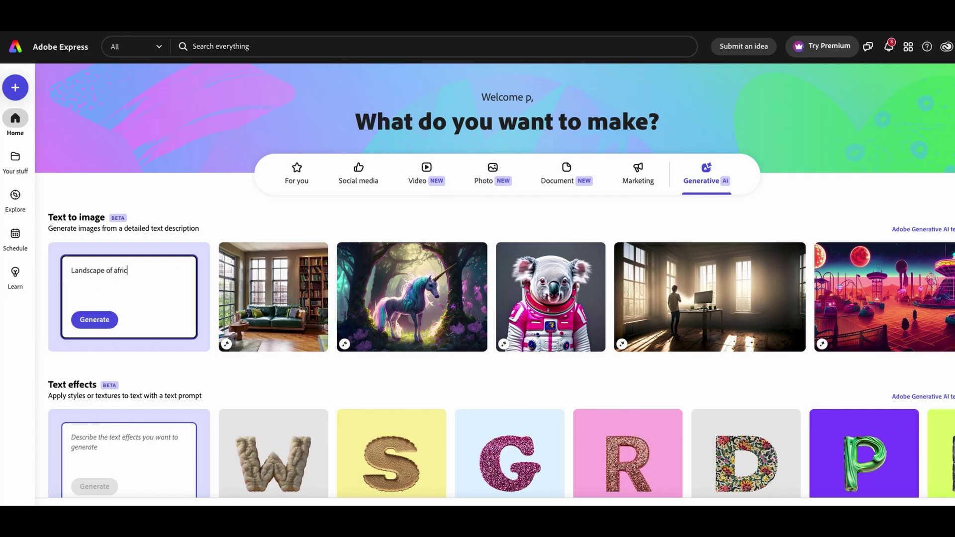
- Generate 'Landscape of africa' images and place the top-right acacia result on the canvas
{"action": "type", "text": "andscape of africa"}
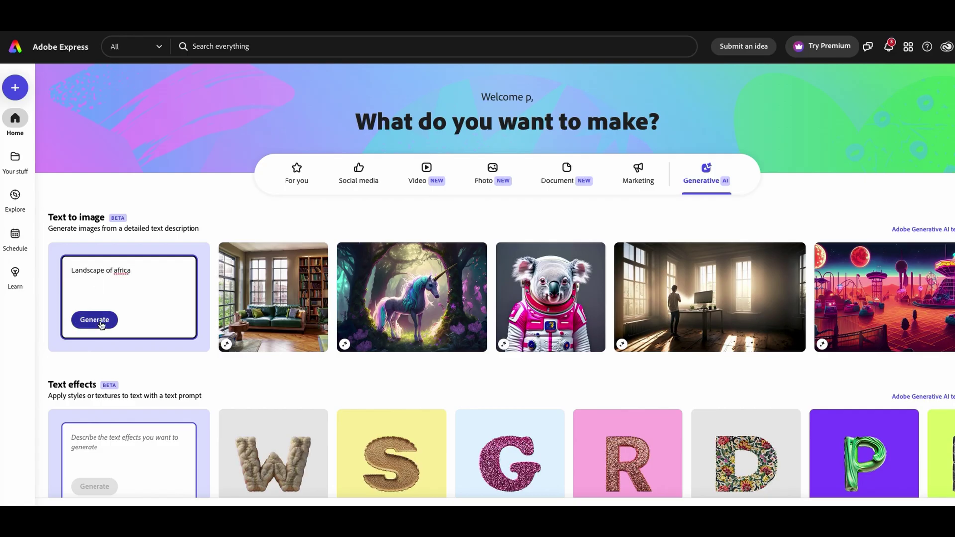
{"action": "left_click", "coordinate": [97, 319]}
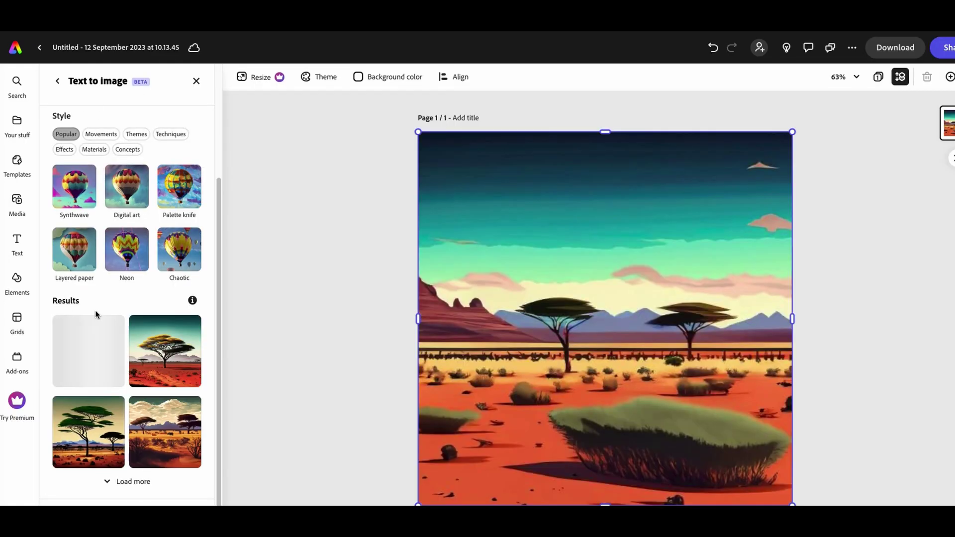
{"action": "left_click", "coordinate": [94, 426]}
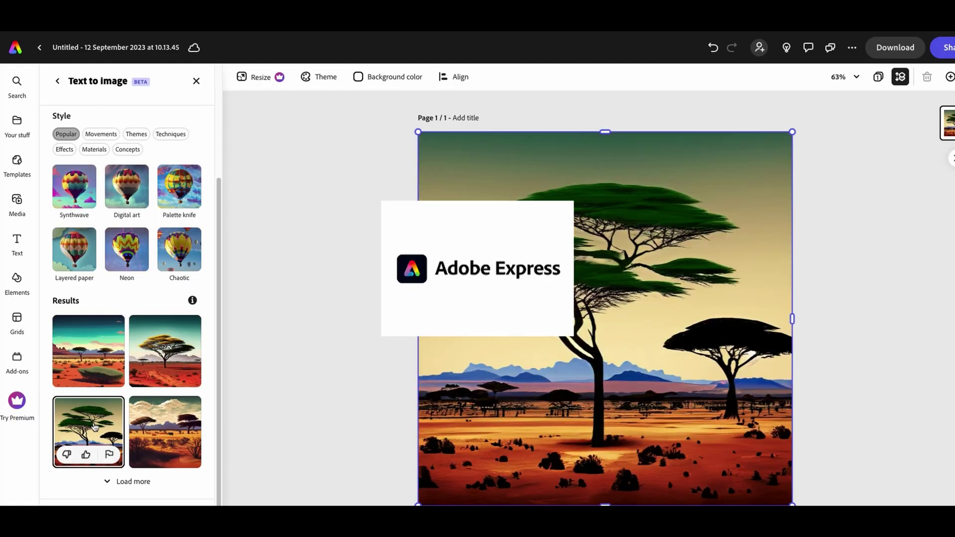
{"action": "left_click", "coordinate": [92, 350]}
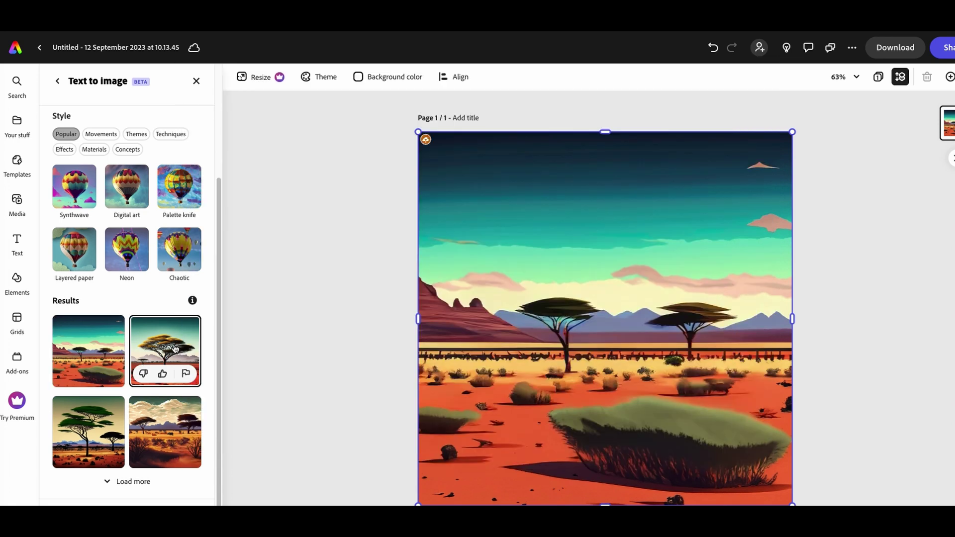
{"action": "left_click", "coordinate": [164, 348]}
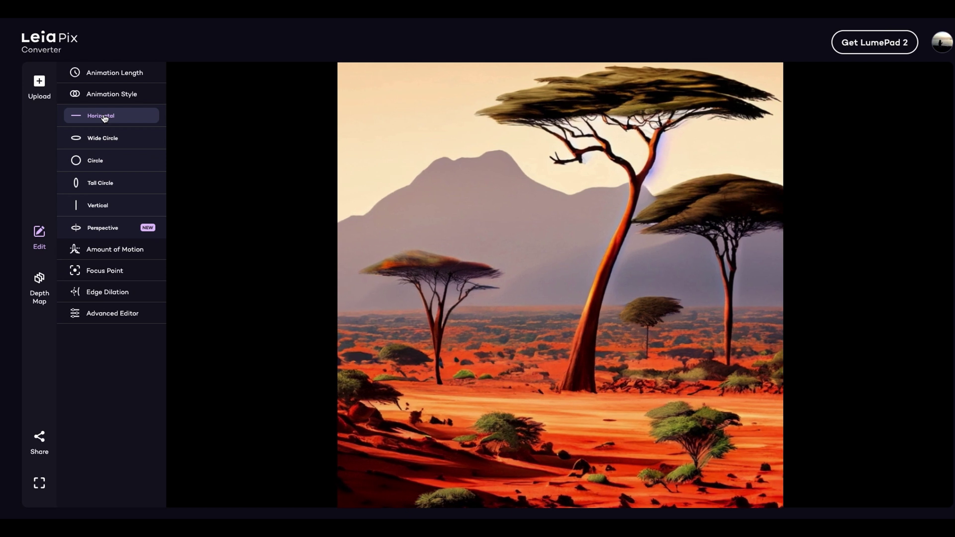
- Try the Wide Circle and Perspective animation styles, then export the LeiaPix animation
{"action": "left_click", "coordinate": [112, 141]}
{"action": "left_click", "coordinate": [107, 230]}
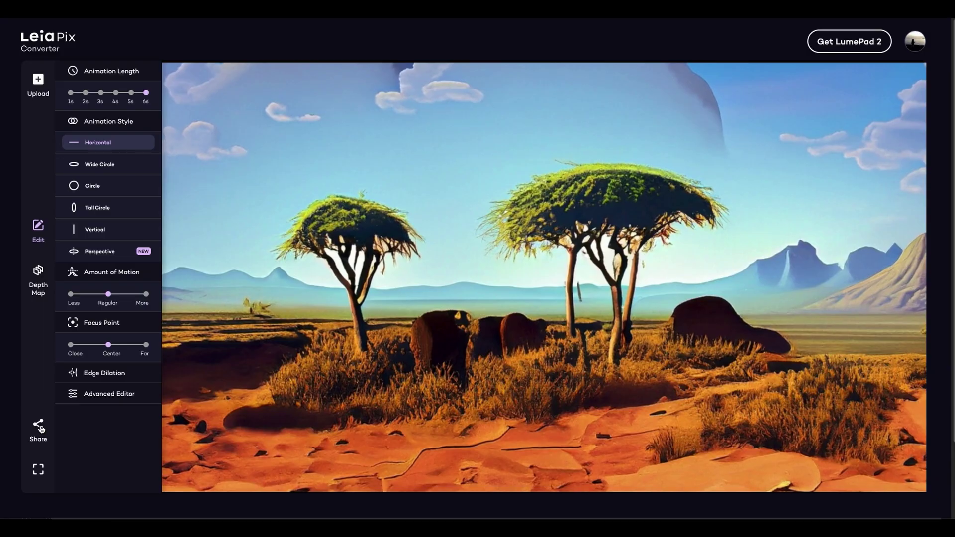
{"action": "left_click", "coordinate": [40, 426]}
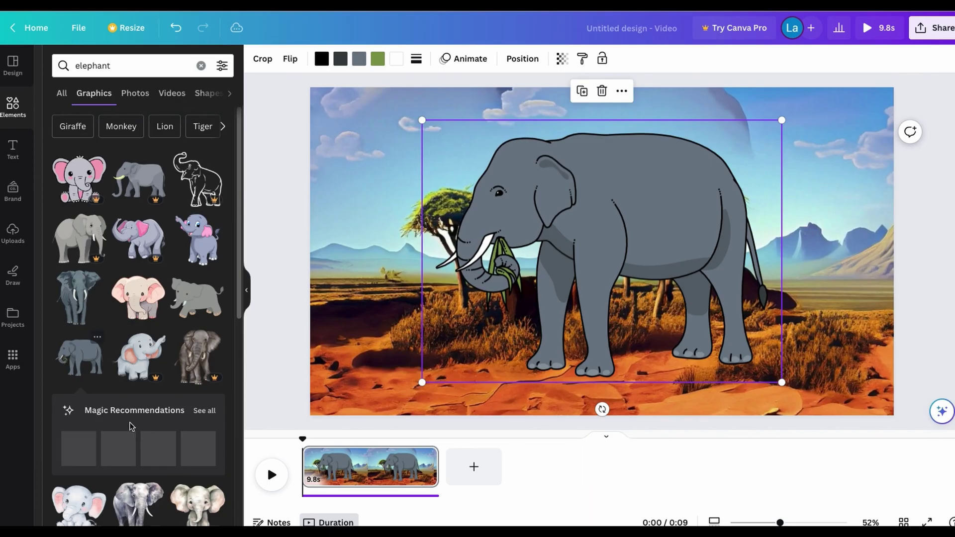
- Re-add the grey elephant, shrink it to about 289 by 211, and park it at the bottom-right edge
{"action": "key", "text": "Delete"}
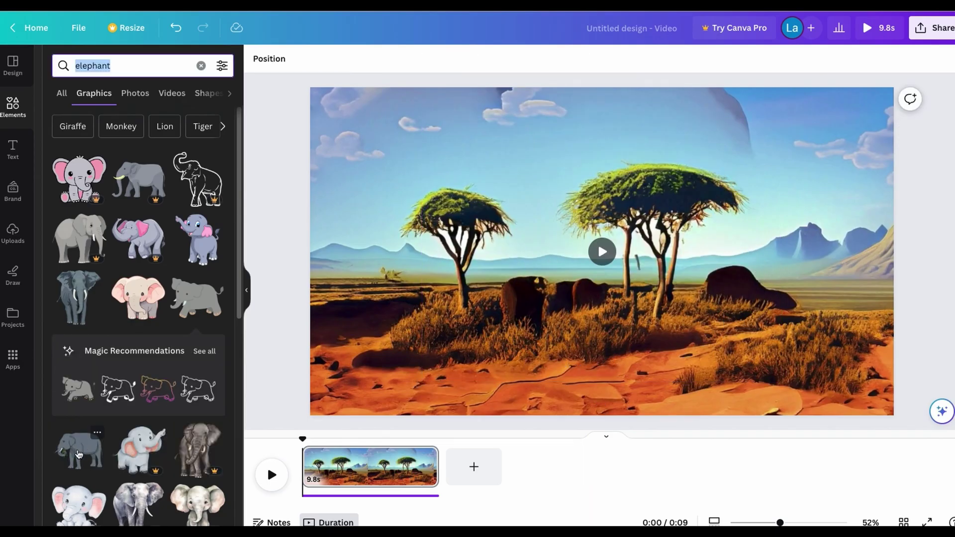
{"action": "left_click", "coordinate": [78, 452]}
{"action": "left_click_drag", "start_coordinate": [421, 119], "coordinate": [694, 318]}
{"action": "left_click_drag", "start_coordinate": [755, 359], "coordinate": [934, 388]}
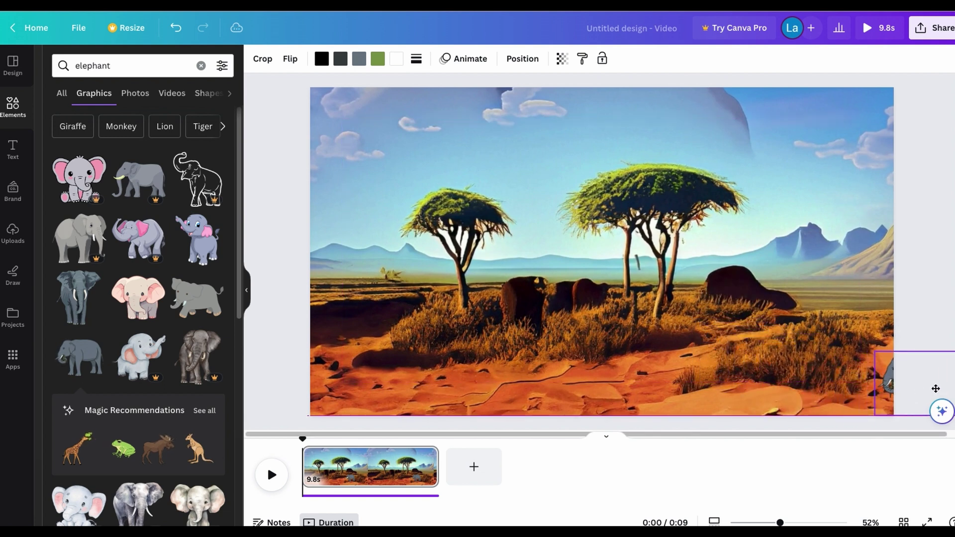
{"action": "left_click", "coordinate": [882, 382]}
{"action": "key", "text": "ctrl+z"}
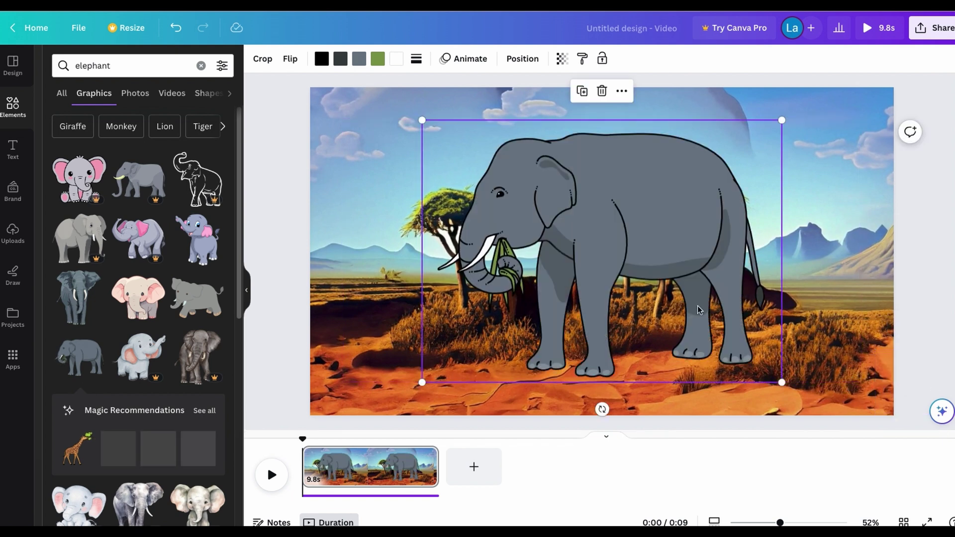
{"action": "left_click_drag", "start_coordinate": [423, 123], "coordinate": [714, 287]}
{"action": "left_click_drag", "start_coordinate": [736, 353], "coordinate": [933, 389]}
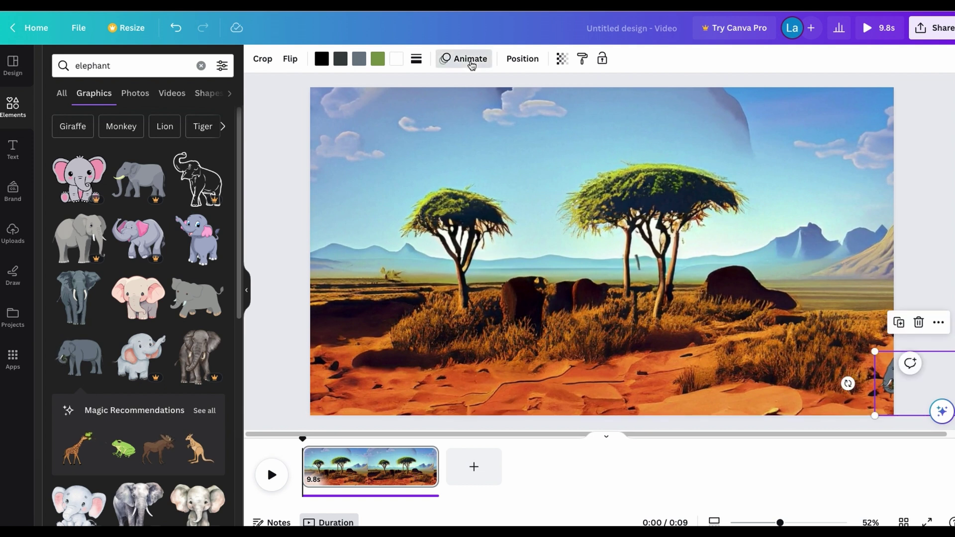
- Record a custom motion path making the elephant walk left across the savanna
{"action": "left_click", "coordinate": [467, 58]}
{"action": "left_click", "coordinate": [86, 105]}
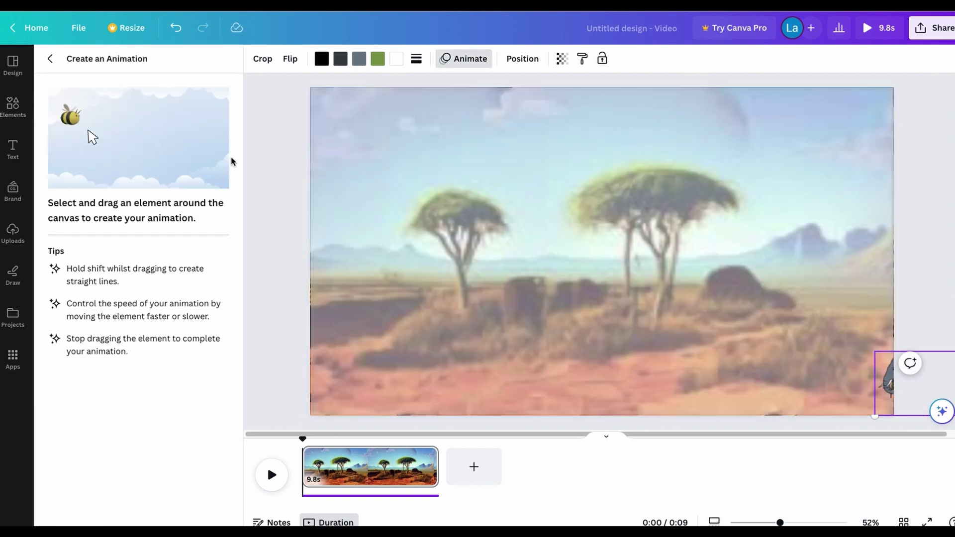
{"action": "left_click_drag", "start_coordinate": [887, 378], "coordinate": [785, 359]}
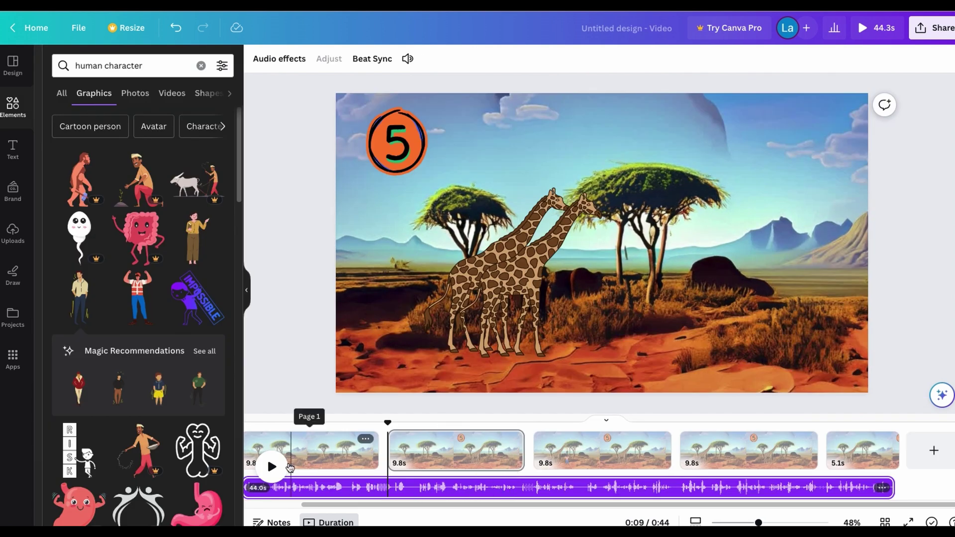
{"action": "left_click", "coordinate": [271, 466]}
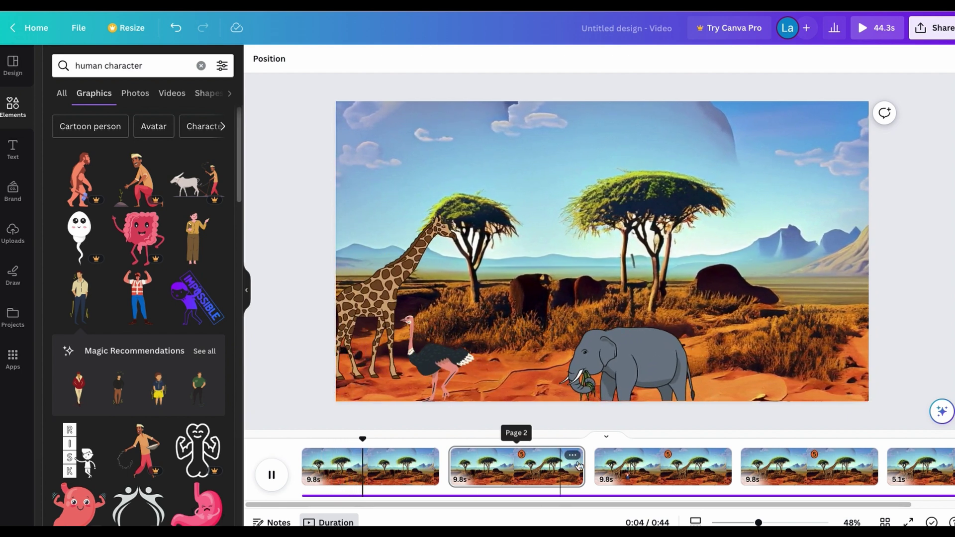
{"action": "scroll", "coordinate": [589, 493], "scroll_direction": "right", "scroll_amount": 2}
{"action": "left_click", "coordinate": [589, 483]}
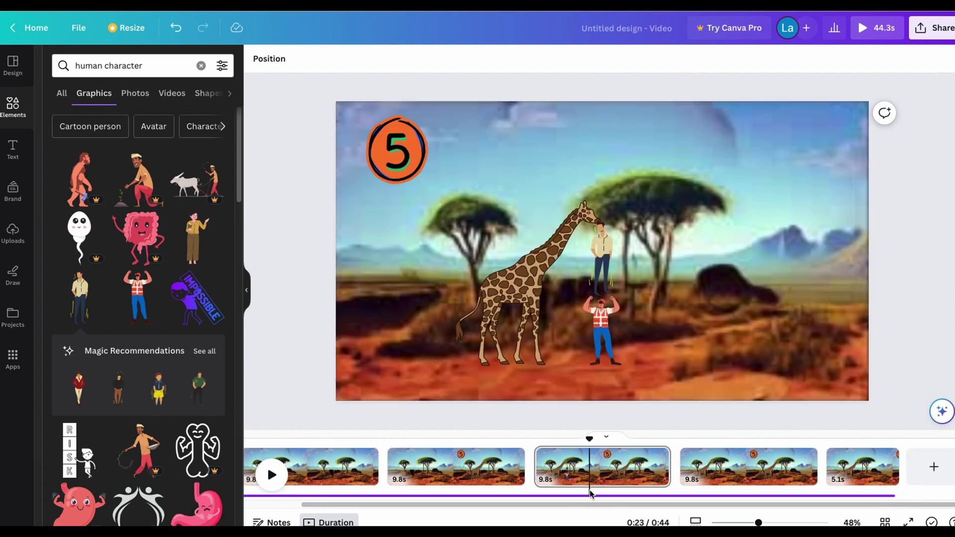
{"action": "left_click", "coordinate": [526, 496]}
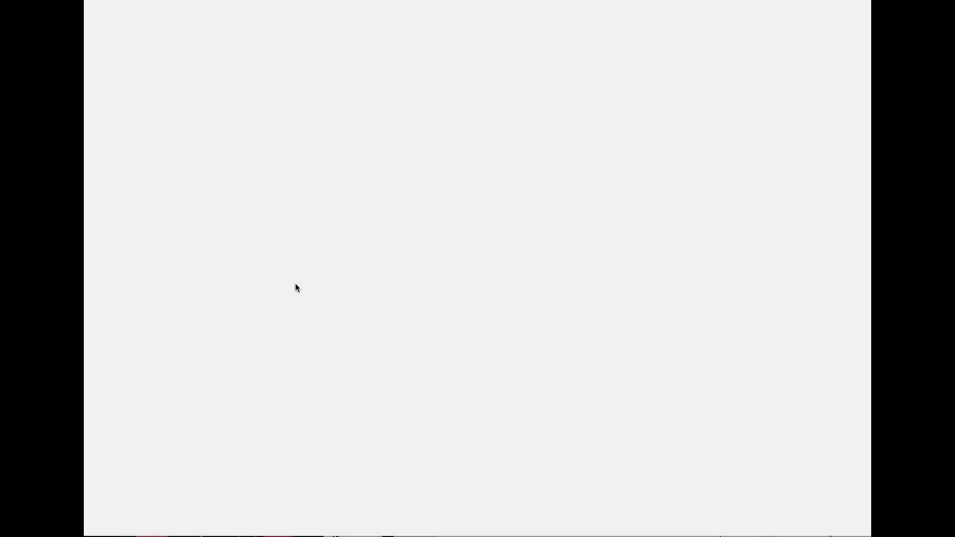
- Try Cornelius, Remi and Brenda, then choose Zippy the turtle on a bright green background
{"action": "left_click", "coordinate": [684, 312]}
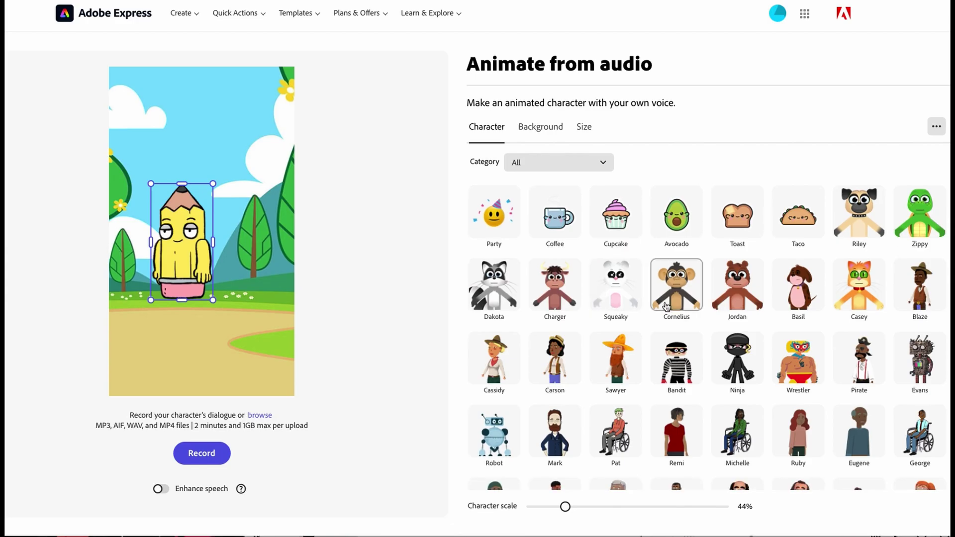
{"action": "scroll", "coordinate": [685, 313], "scroll_direction": "down", "scroll_amount": 3}
{"action": "left_click", "coordinate": [685, 313]}
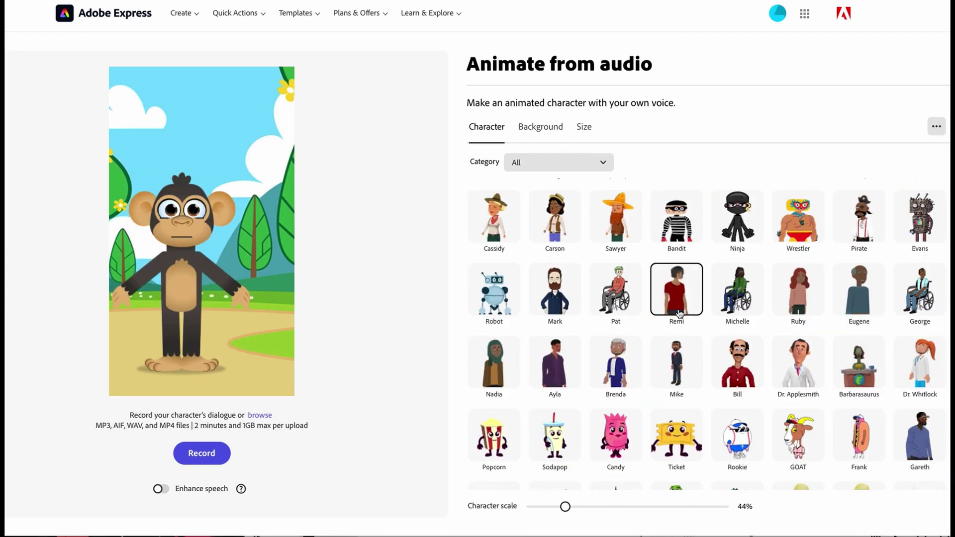
{"action": "left_click", "coordinate": [618, 371]}
{"action": "scroll", "coordinate": [741, 348], "scroll_direction": "up", "scroll_amount": 4}
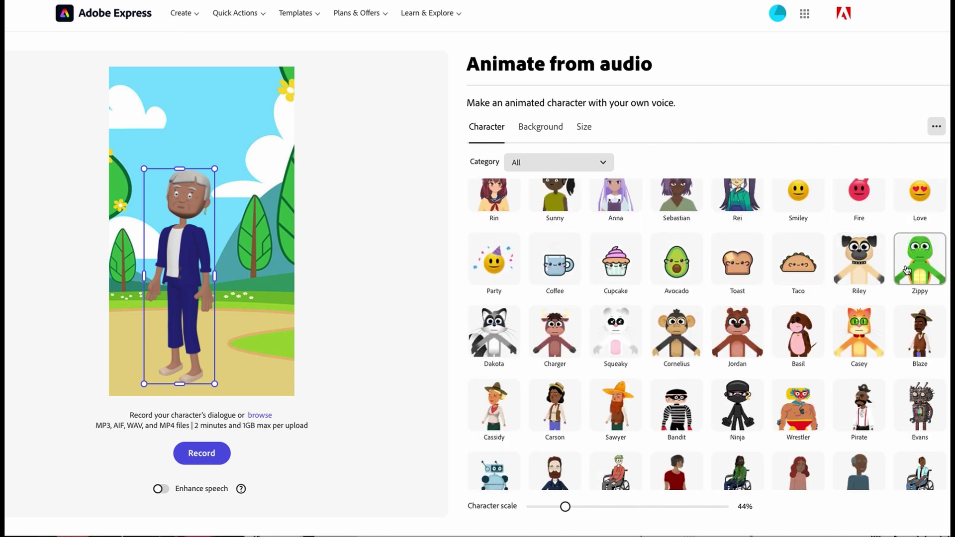
{"action": "left_click", "coordinate": [908, 270]}
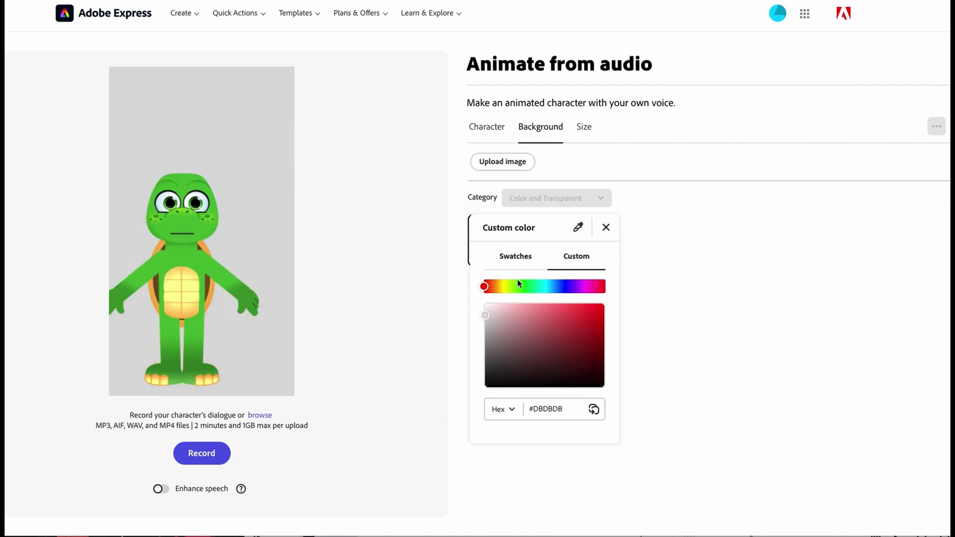
{"action": "left_click_drag", "start_coordinate": [517, 279], "coordinate": [523, 283]}
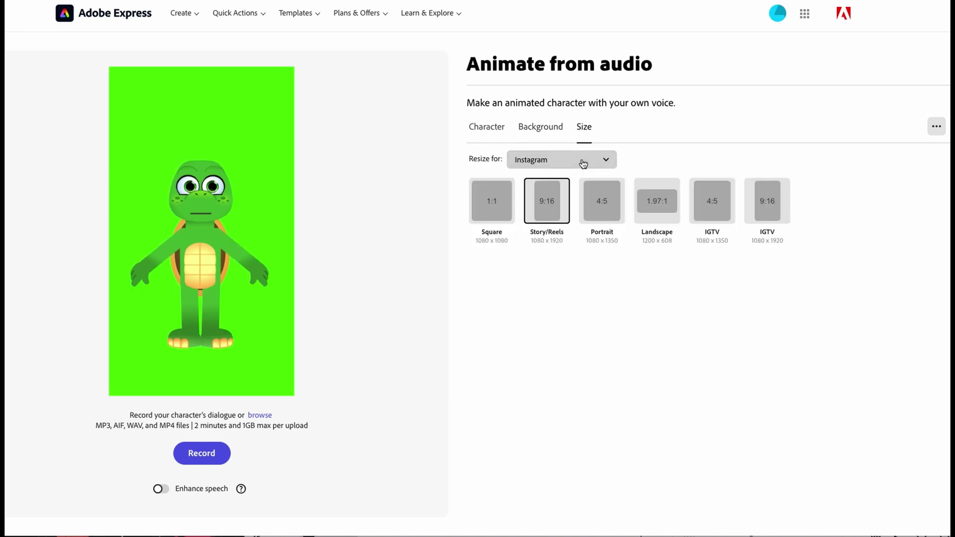
- Size the animation for YouTube in the Landscape 16:9 format
{"action": "left_click", "coordinate": [581, 160]}
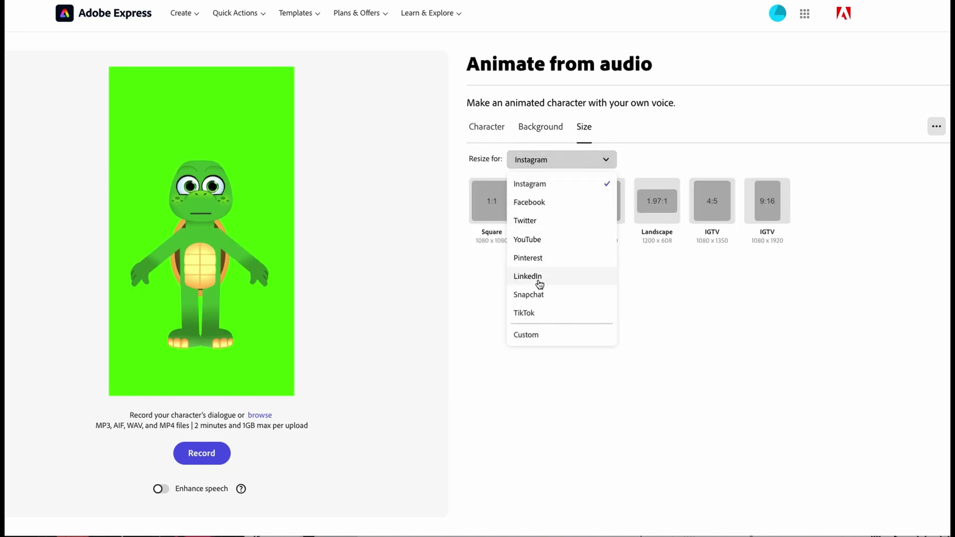
{"action": "left_click", "coordinate": [537, 241]}
{"action": "left_click", "coordinate": [497, 213]}
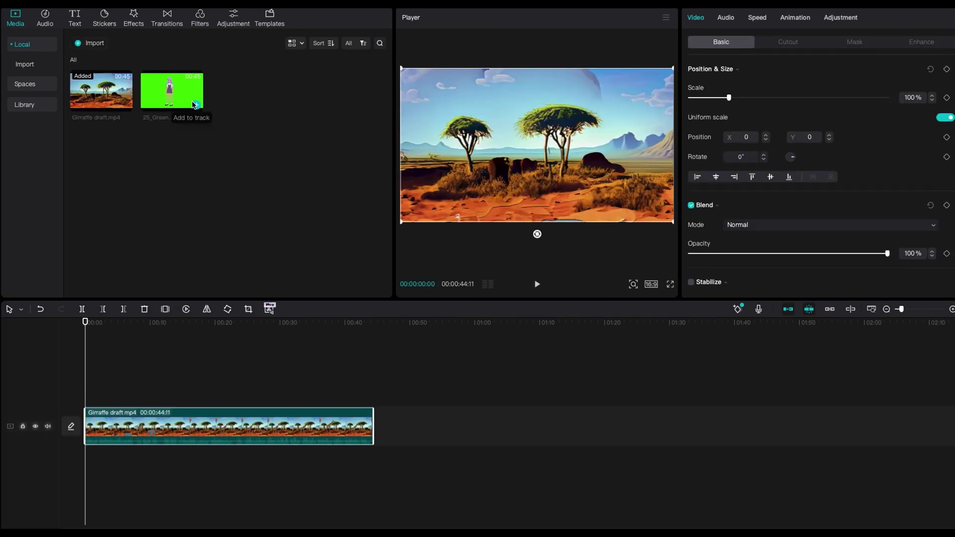
- Drag 25_Green screen.mp4 onto a track above Girraffe draft.mp4 in the timeline
{"action": "left_click_drag", "start_coordinate": [180, 107], "coordinate": [91, 387]}
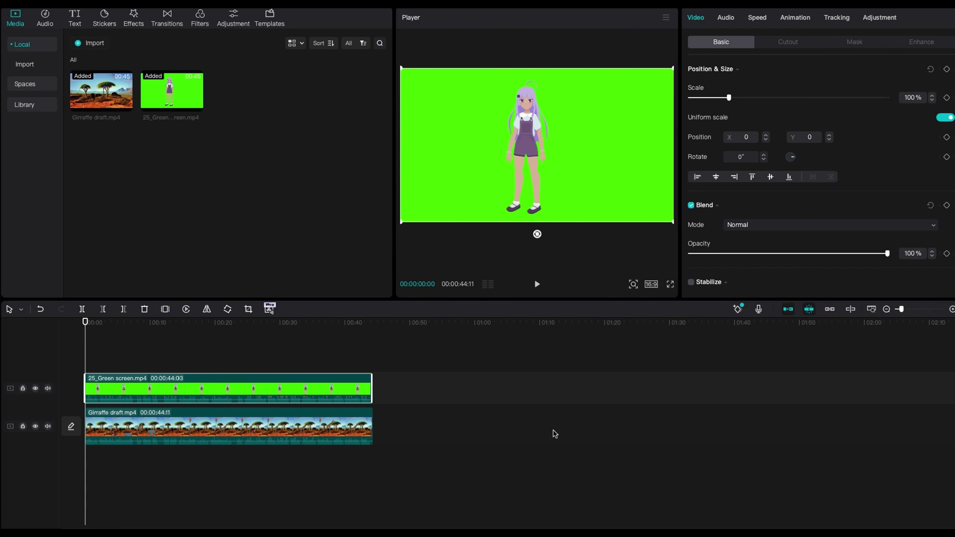
- Turn on Chroma key, sample the green background, and raise the keying strength to remove it
{"action": "left_click", "coordinate": [788, 43]}
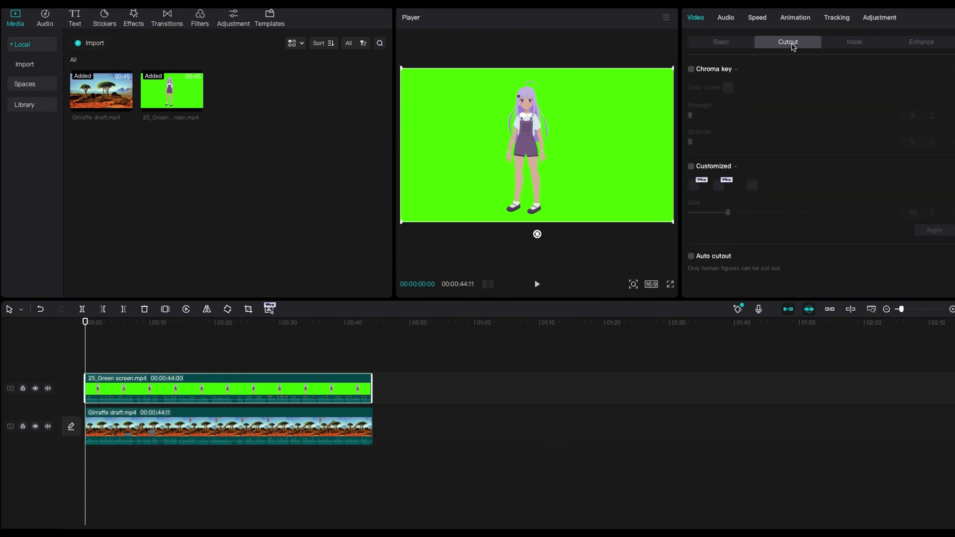
{"action": "left_click", "coordinate": [691, 69]}
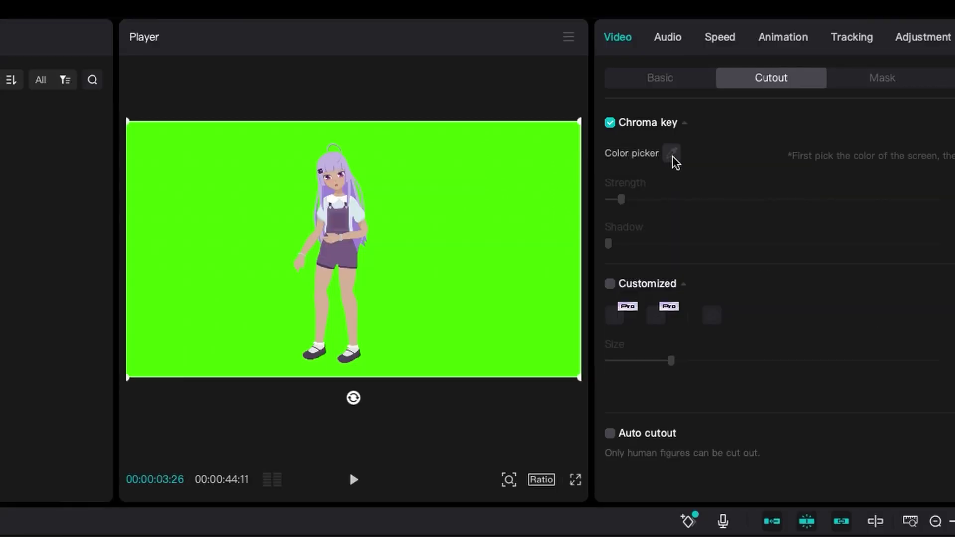
{"action": "left_click", "coordinate": [674, 154]}
{"action": "left_click", "coordinate": [519, 162]}
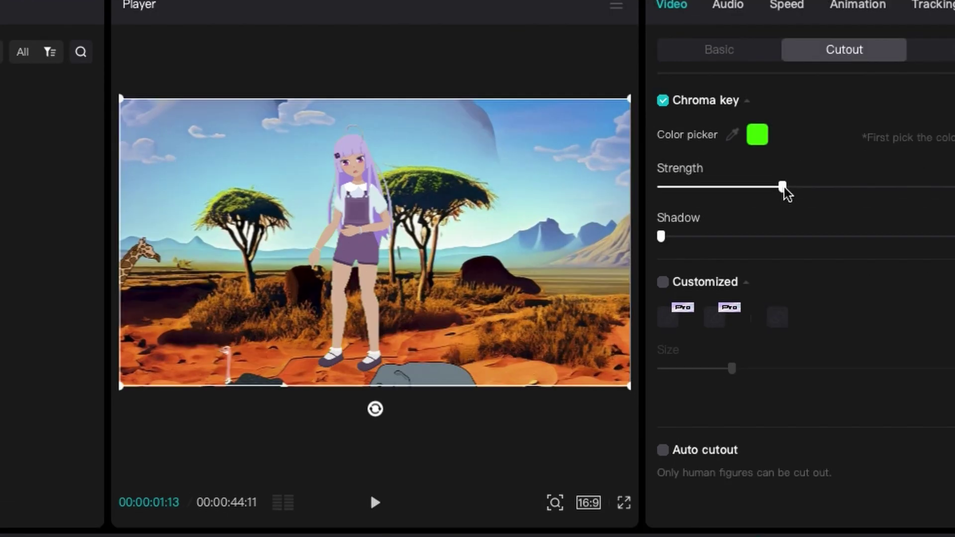
{"action": "left_click_drag", "start_coordinate": [784, 189], "coordinate": [840, 189]}
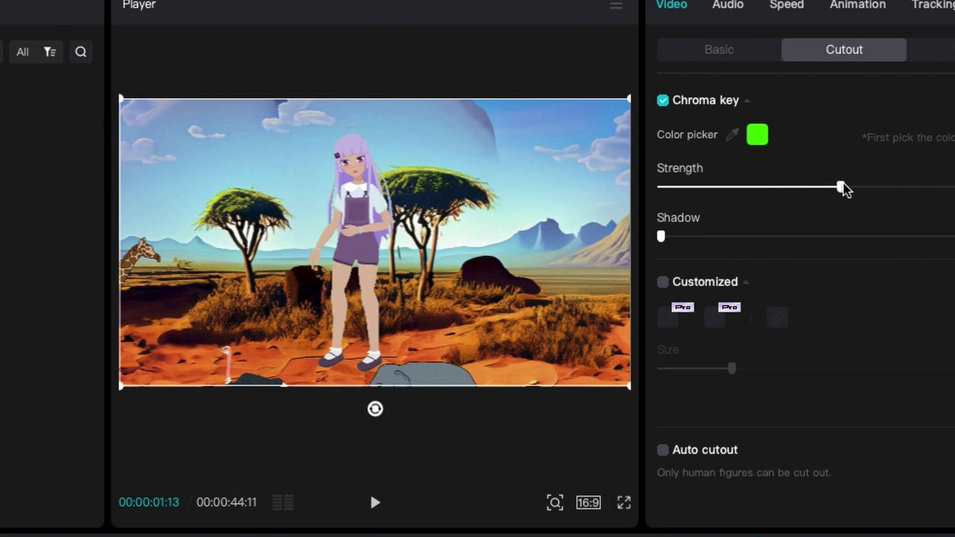
{"action": "left_click_drag", "start_coordinate": [839, 189], "coordinate": [851, 189]}
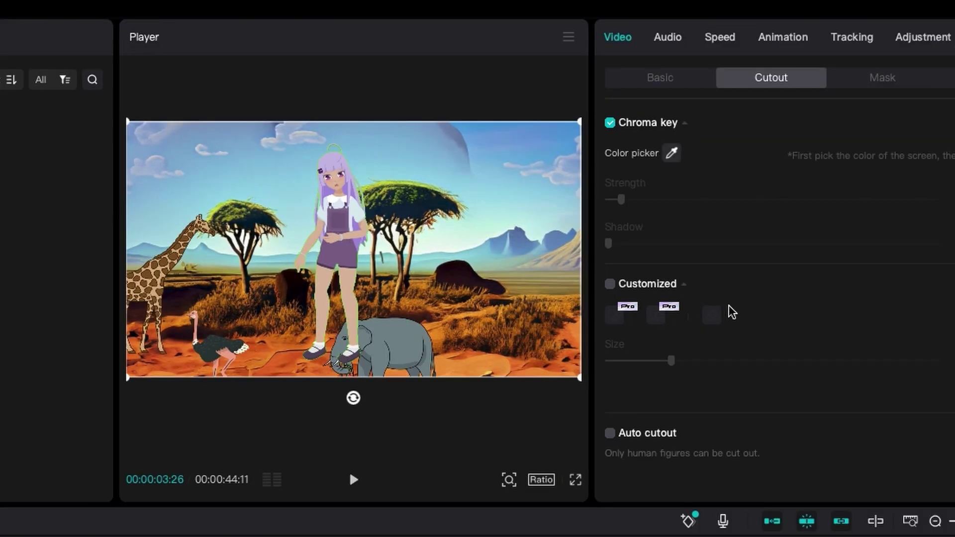
{"action": "left_click", "coordinate": [671, 153]}
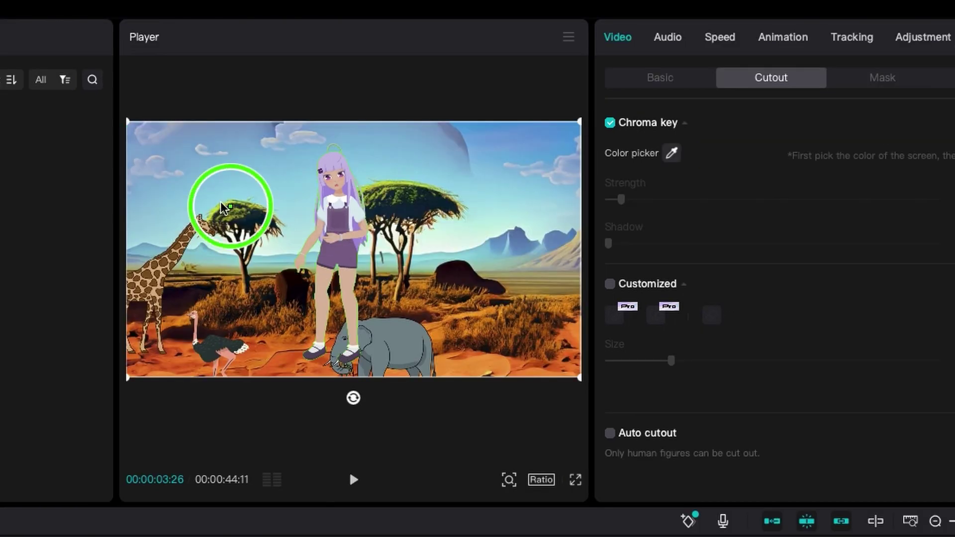
{"action": "left_click", "coordinate": [437, 165]}
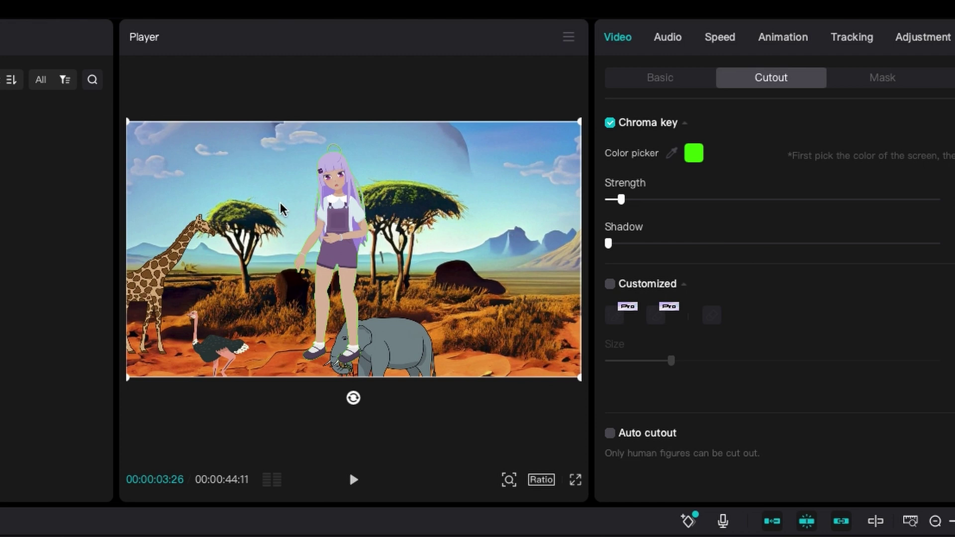
- Move the presenter to the scene's right side and start an export titled 'First AI Animation'
{"action": "left_click_drag", "start_coordinate": [334, 178], "coordinate": [534, 185]}
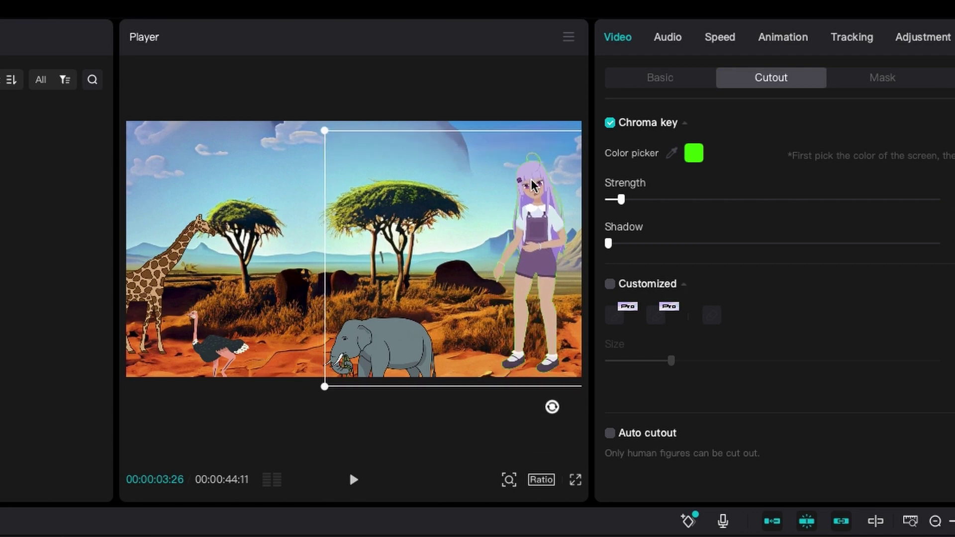
{"action": "key", "text": "super+e"}
{"action": "type", "text": "First AI"}
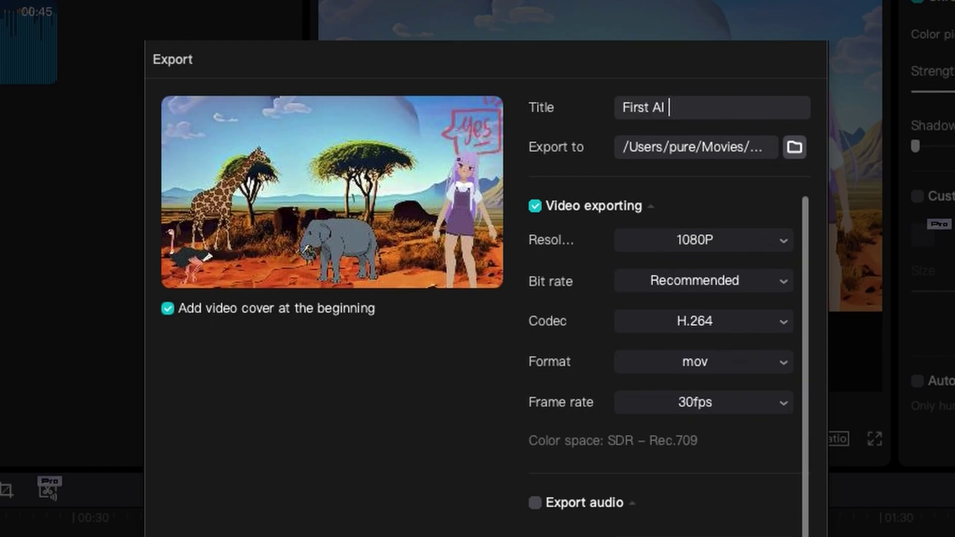